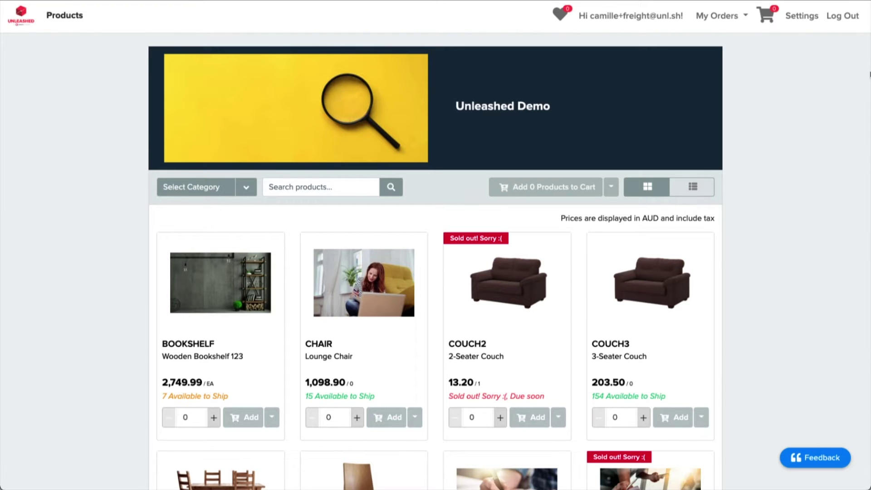
left_click(810, 17)
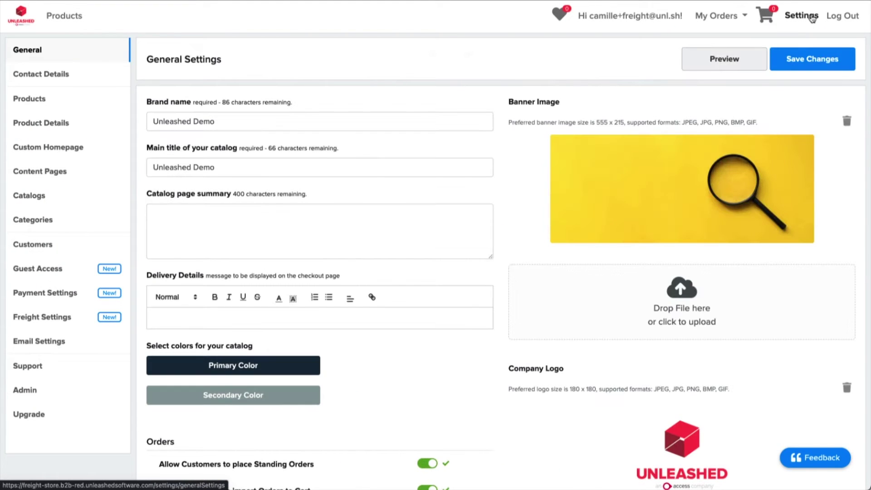
scroll(811, 19, "down", 5)
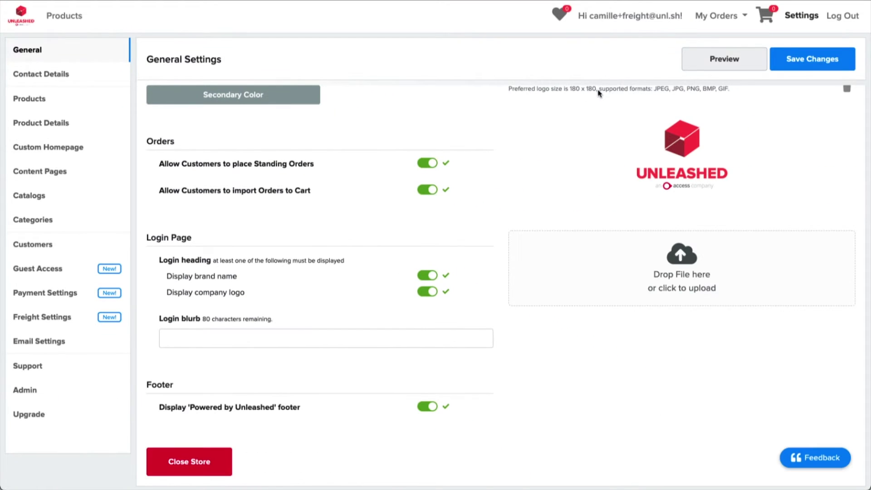
- Run the Product Enquiry on the Standing Orders page to list product quantities
left_click(722, 15)
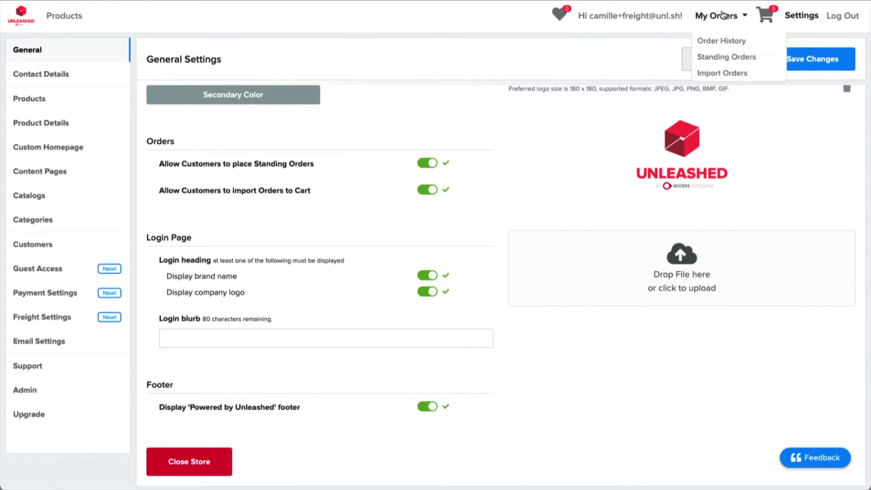
left_click(738, 62)
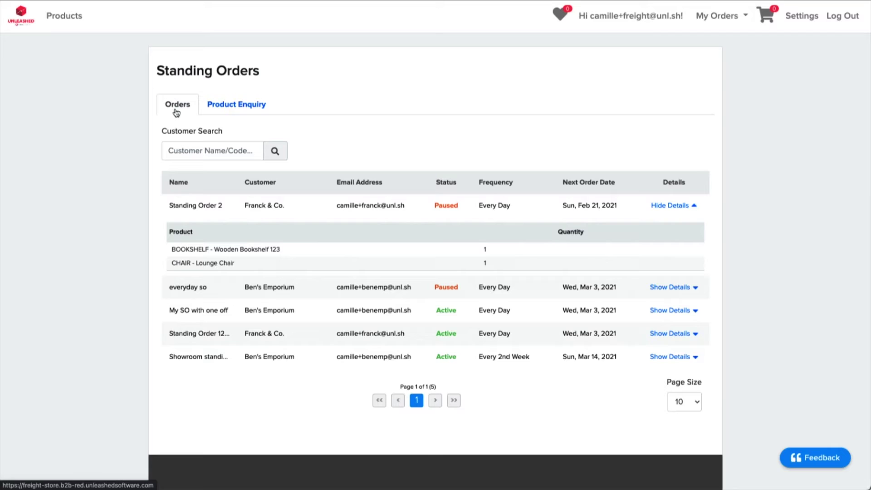
left_click(223, 107)
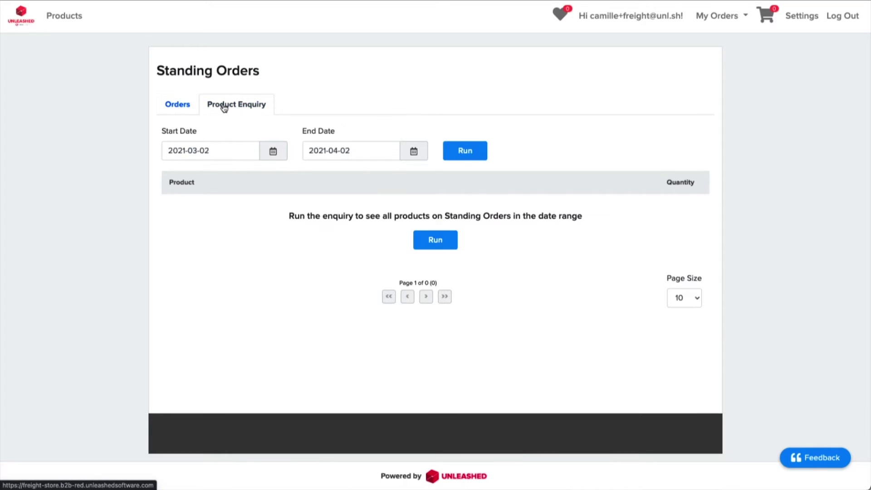
left_click(436, 239)
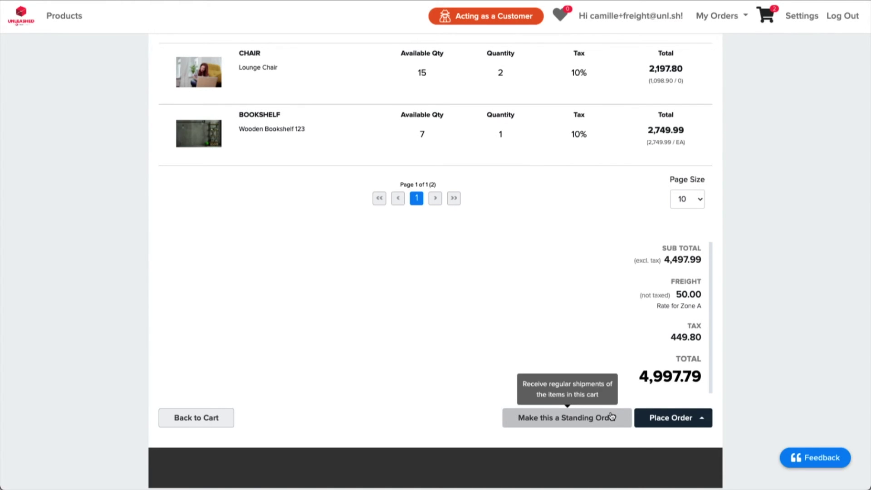
- Create a fortnightly standing order named 'My Standing Order' from the cart
left_click(610, 417)
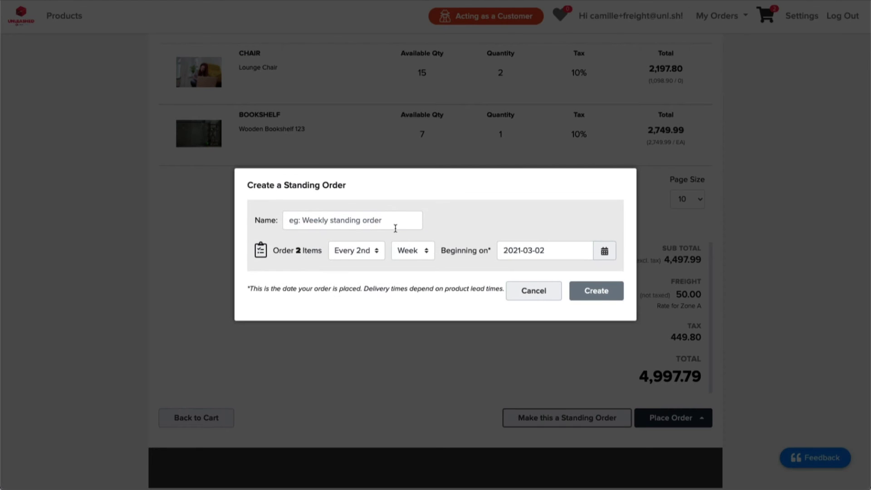
left_click(394, 225)
type("My Standing ")
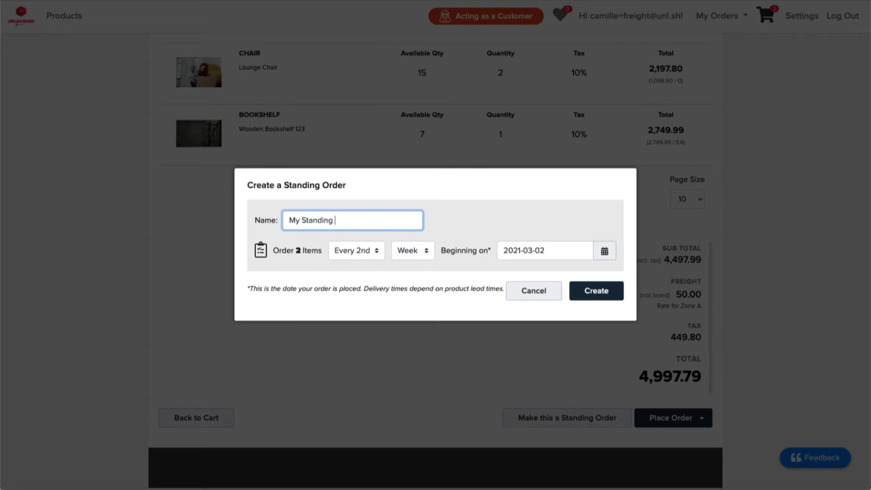
type("Order")
left_click(598, 290)
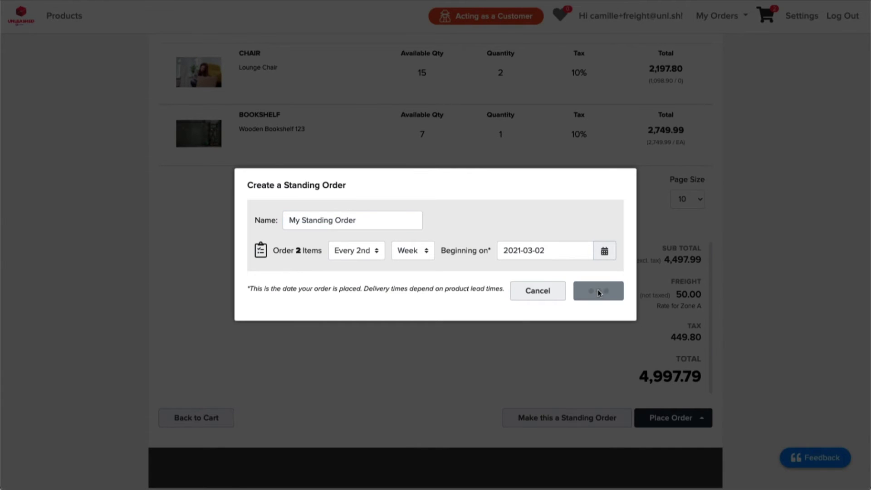
- Change My Standing Order to three Lounge Chairs and two Bookshelves, and save it
left_click(665, 338)
scroll(664, 341, "down", 3)
scroll(664, 340, "down", 2)
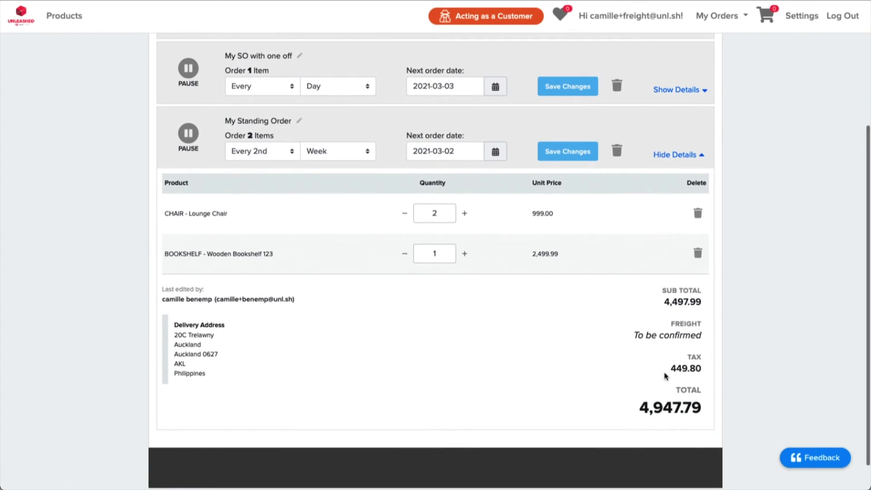
left_click(464, 214)
left_click(464, 253)
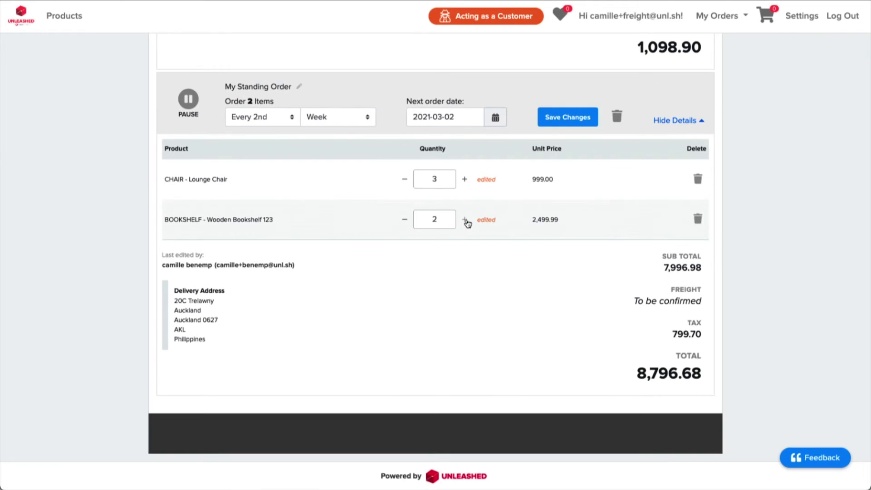
left_click(560, 119)
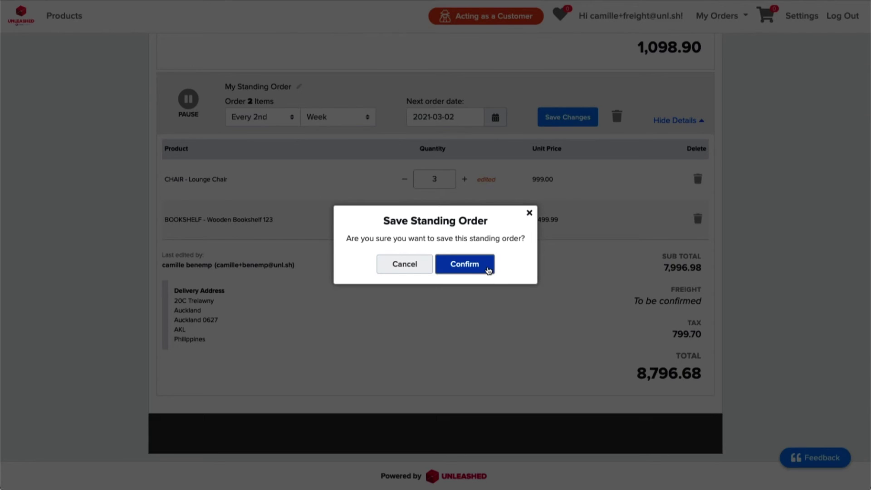
left_click(486, 270)
- Add one 3-Seater Couch (COUCH3) to only the next run of My Standing Order
left_click(642, 417)
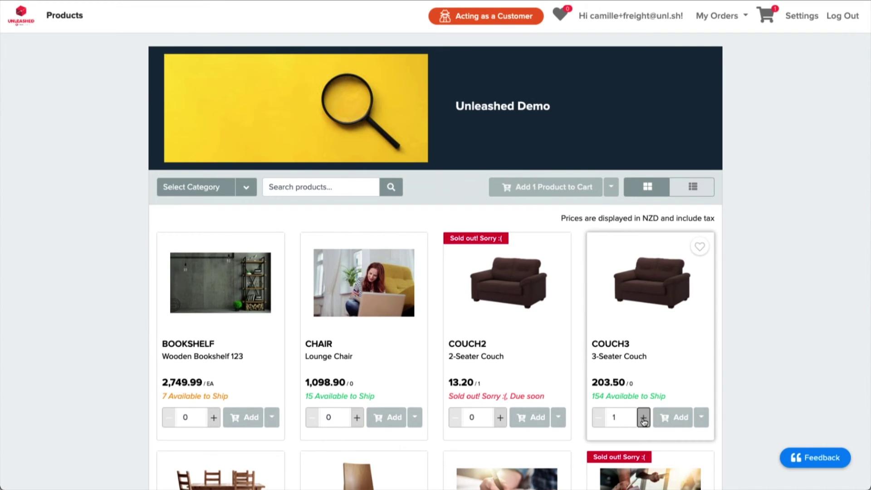
left_click(701, 418)
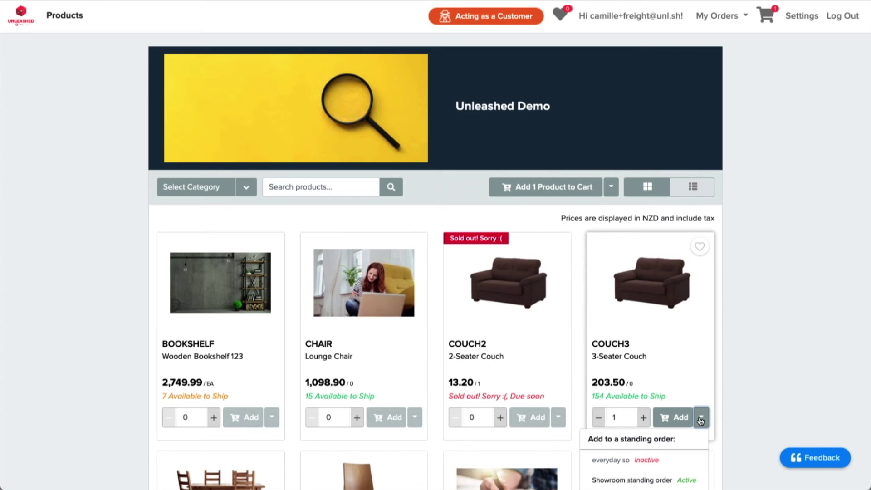
scroll(700, 420, "down", 3)
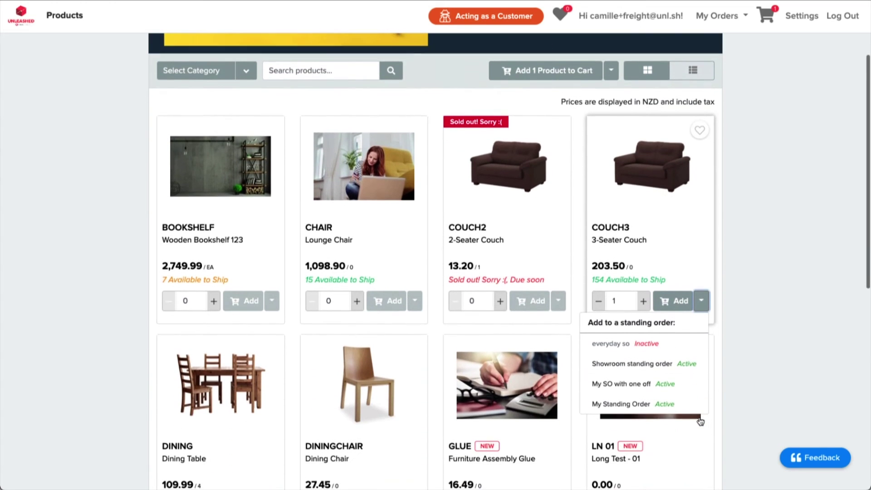
left_click(667, 403)
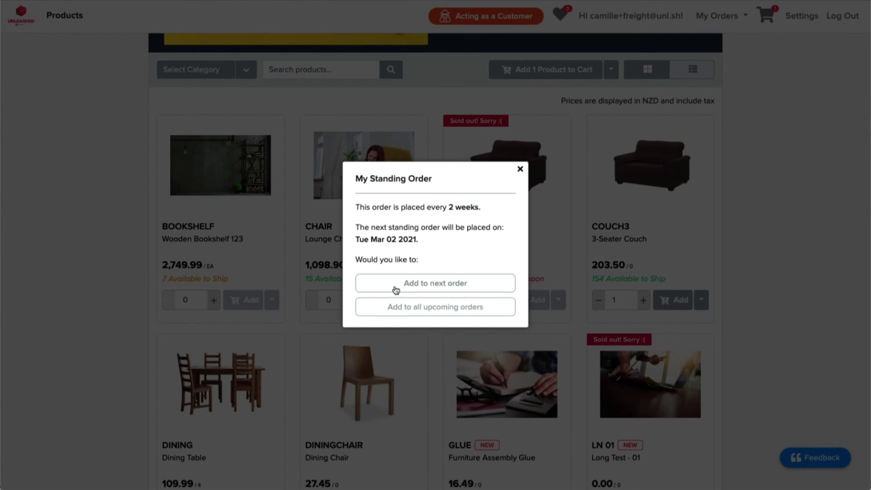
left_click(396, 285)
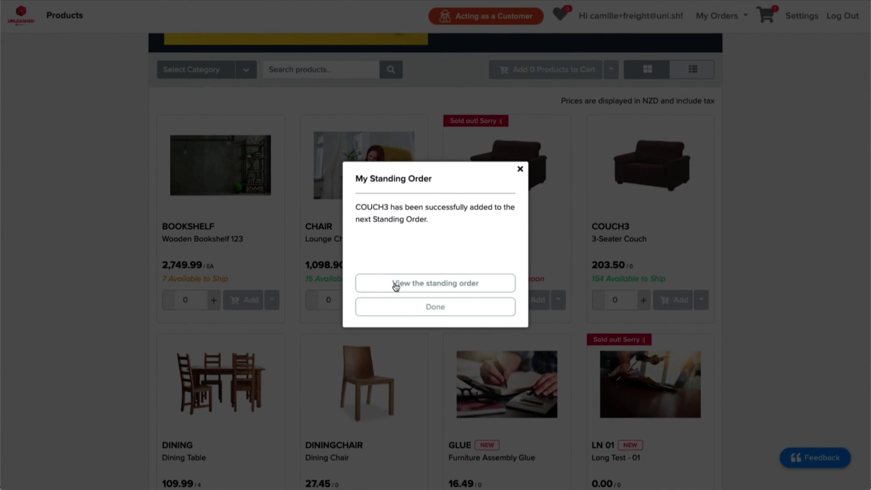